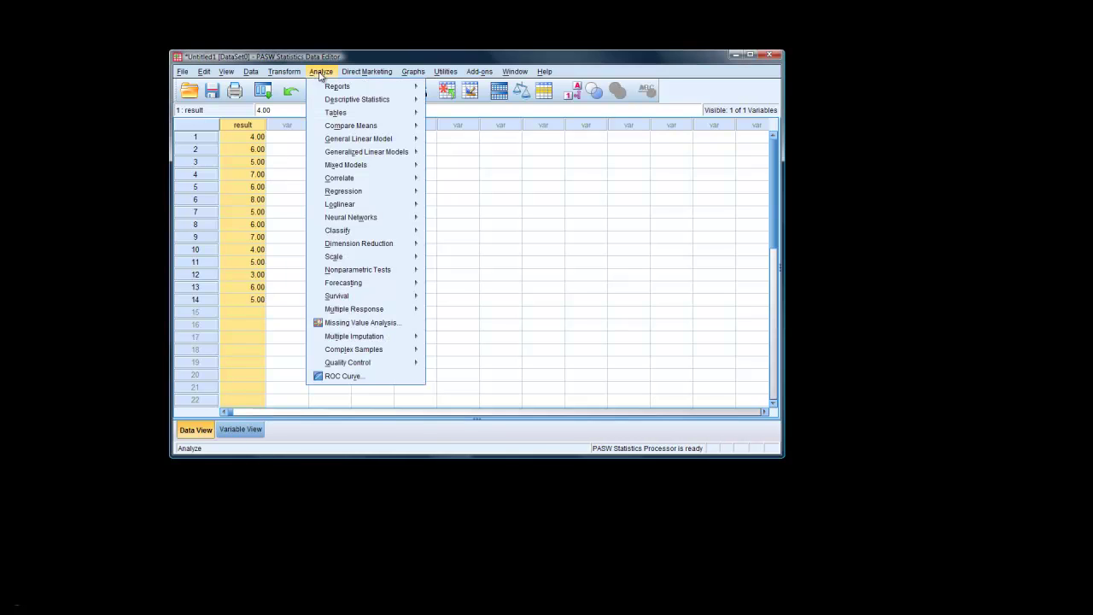
Step: Run Explore on result to get its case summary (14 valid) and descriptives (mean 5.5000)
{"action": "mouse_move", "coordinate": [327, 102]}
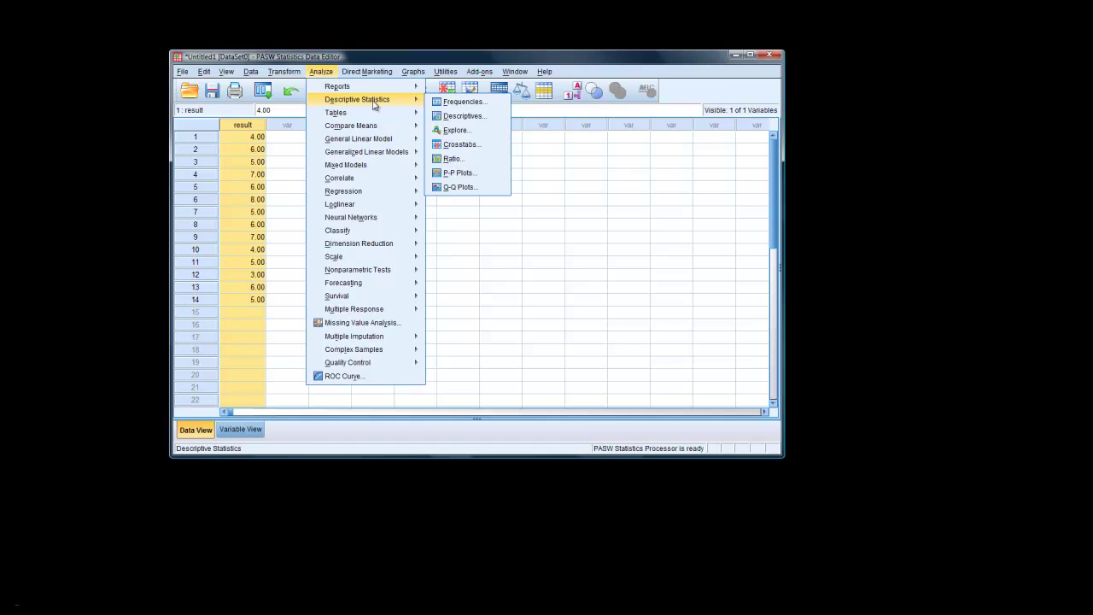
{"action": "mouse_move", "coordinate": [409, 115]}
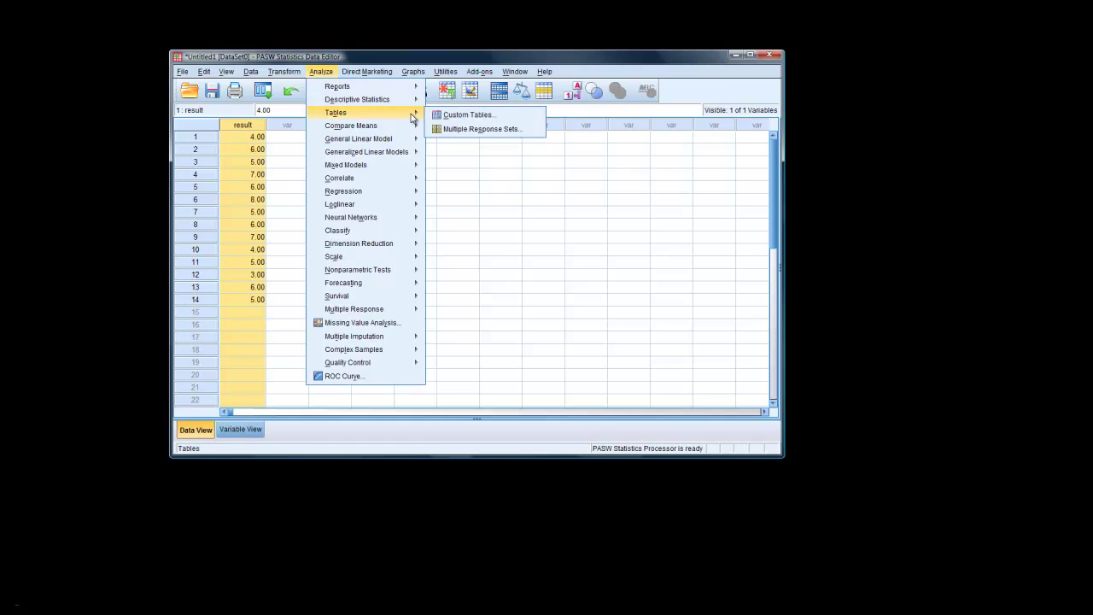
{"action": "left_click", "coordinate": [453, 131]}
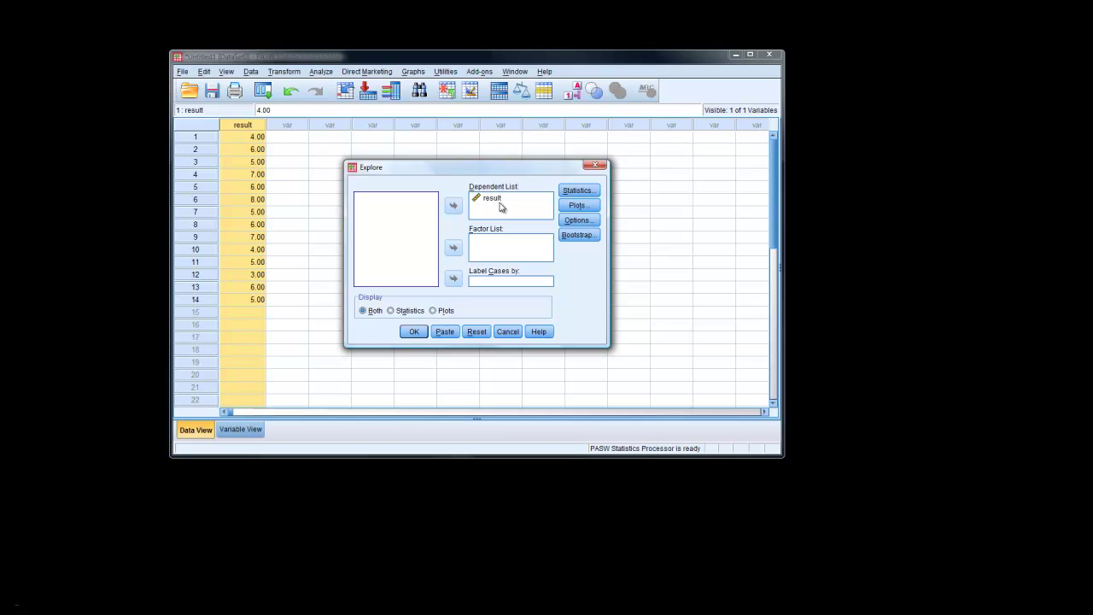
{"action": "left_click", "coordinate": [410, 332]}
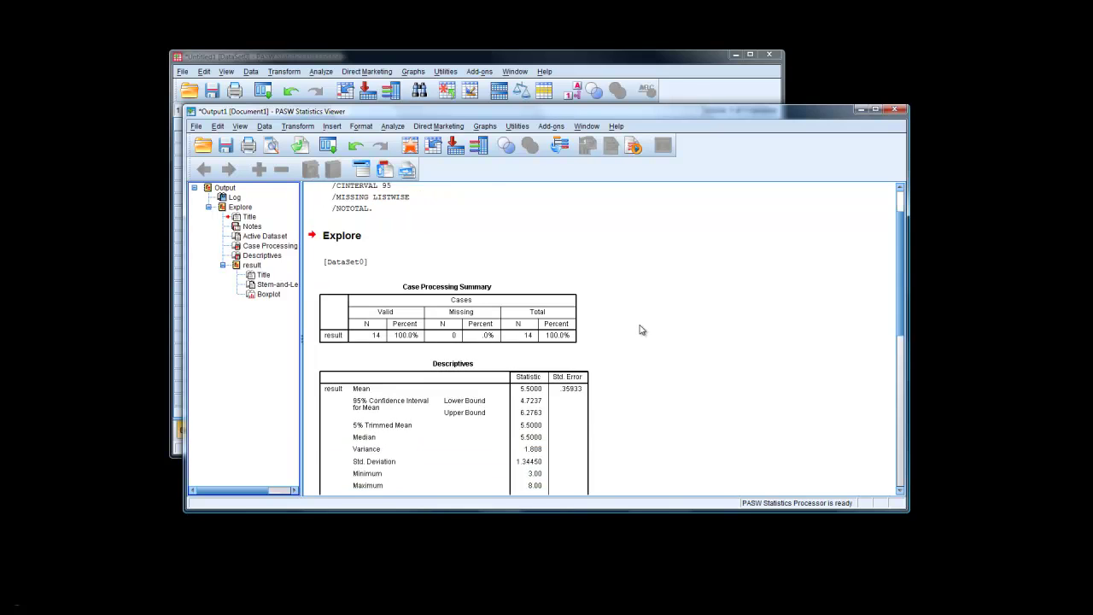
{"action": "scroll", "coordinate": [642, 330], "scroll_direction": "down", "scroll_amount": 3}
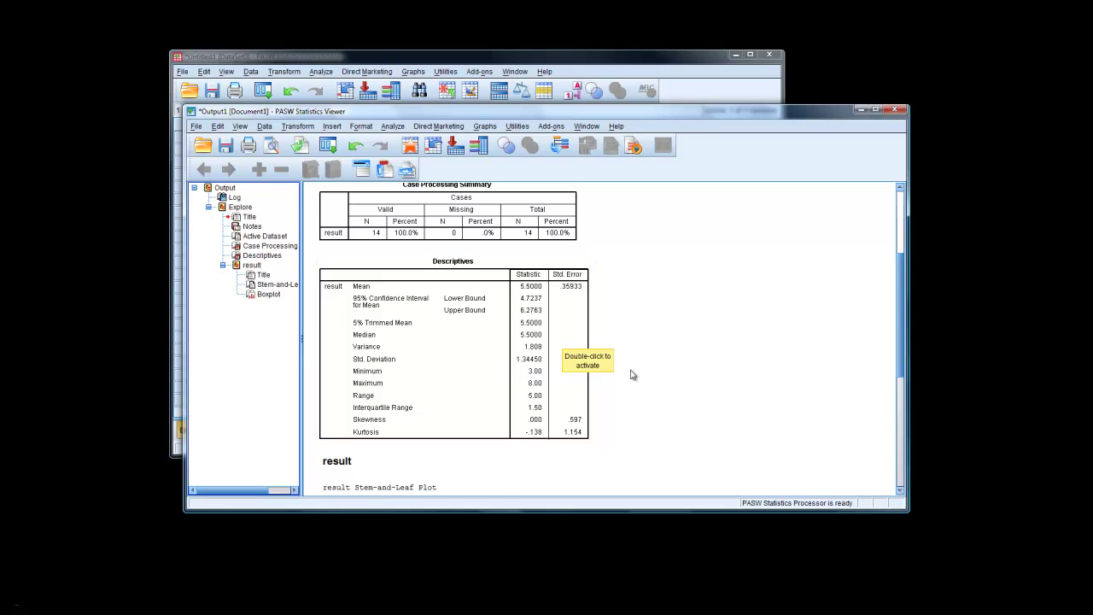
{"action": "scroll", "coordinate": [632, 374], "scroll_direction": "down", "scroll_amount": 12}
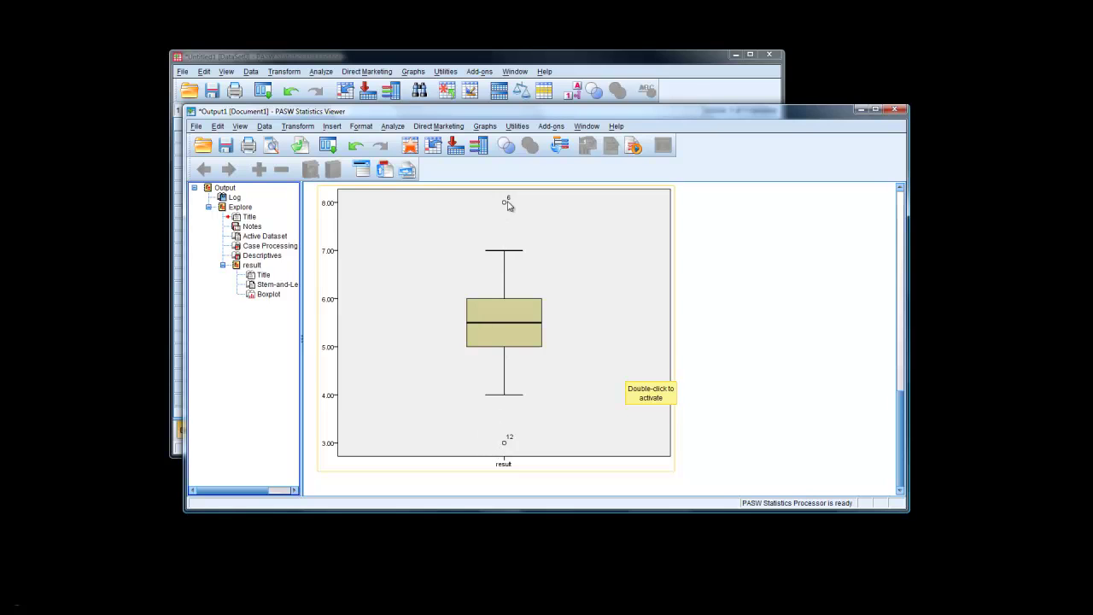
{"action": "scroll", "coordinate": [820, 208], "scroll_direction": "up", "scroll_amount": 10}
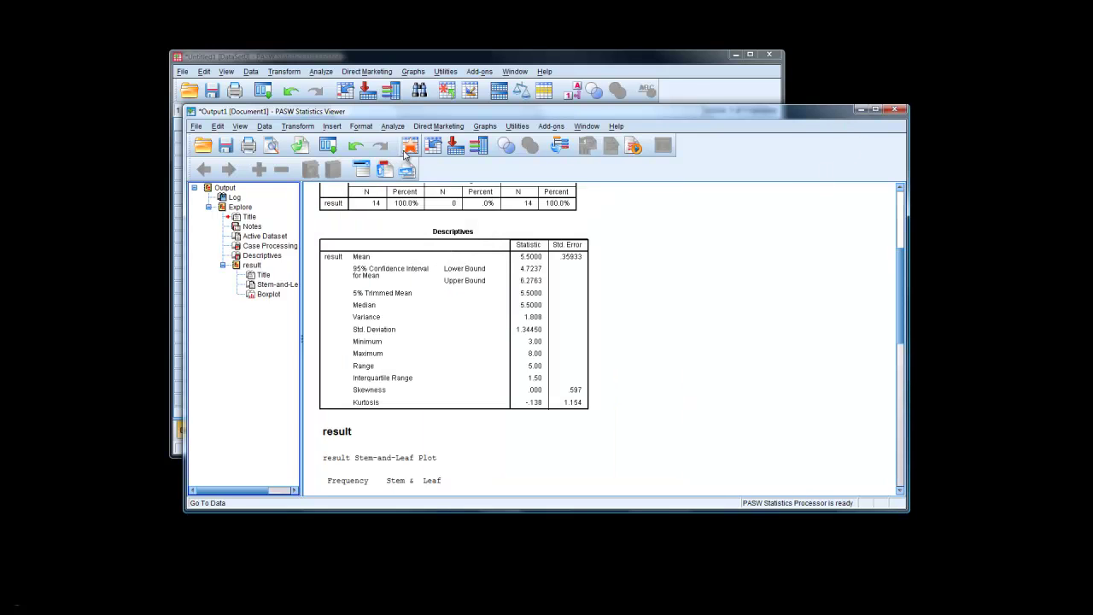
Step: Run a One-Sample T Test on result with test value 3 at 95% confidence
{"action": "left_click", "coordinate": [407, 150]}
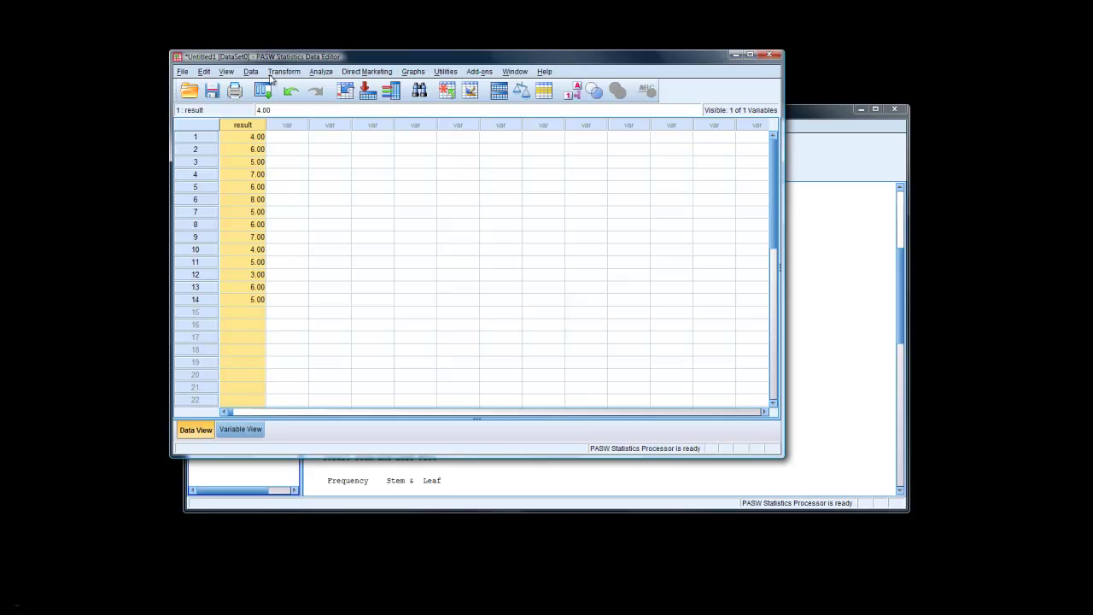
{"action": "left_click", "coordinate": [328, 74]}
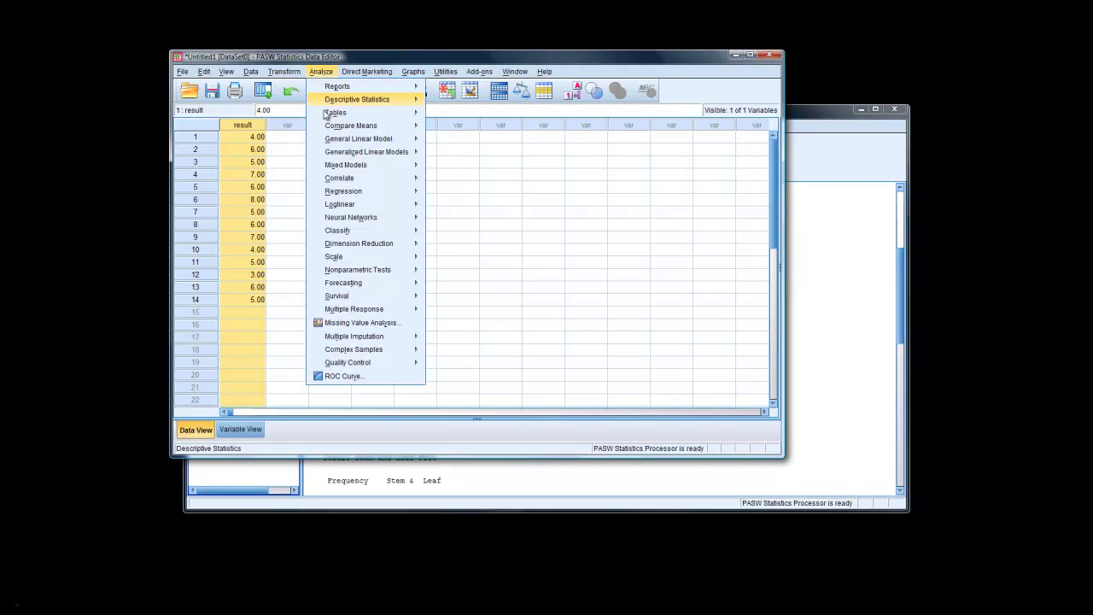
{"action": "mouse_move", "coordinate": [328, 133]}
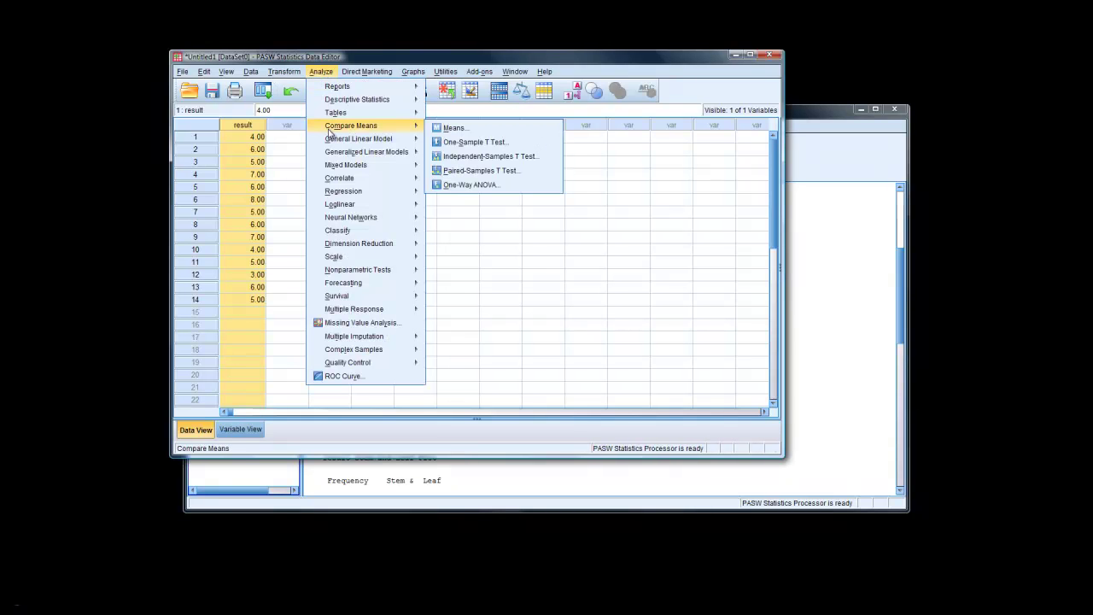
{"action": "left_click", "coordinate": [465, 142]}
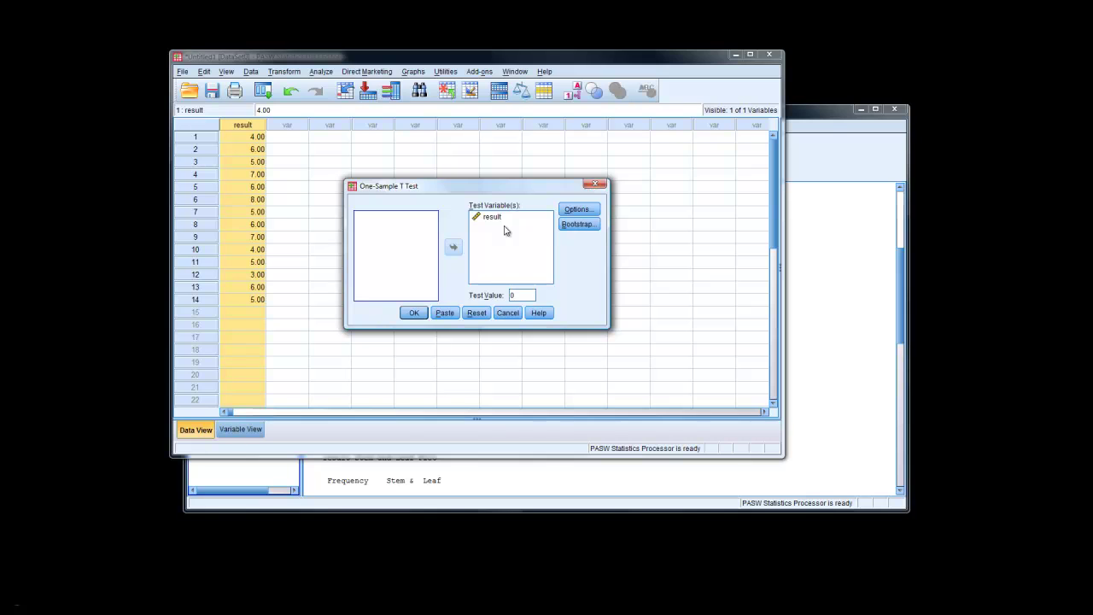
{"action": "left_click", "coordinate": [573, 215]}
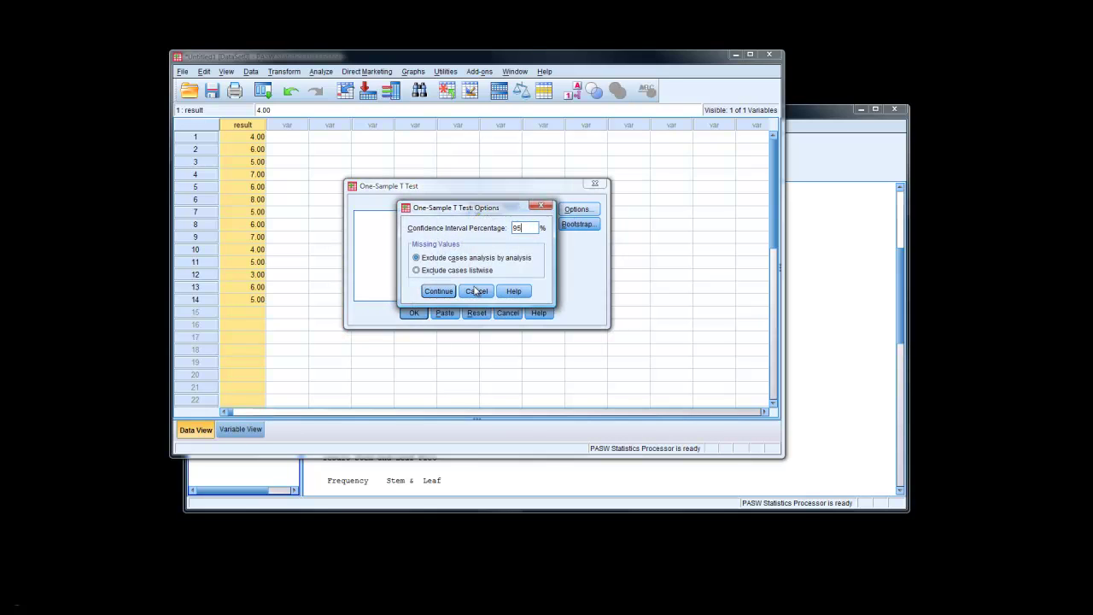
{"action": "left_click", "coordinate": [438, 292]}
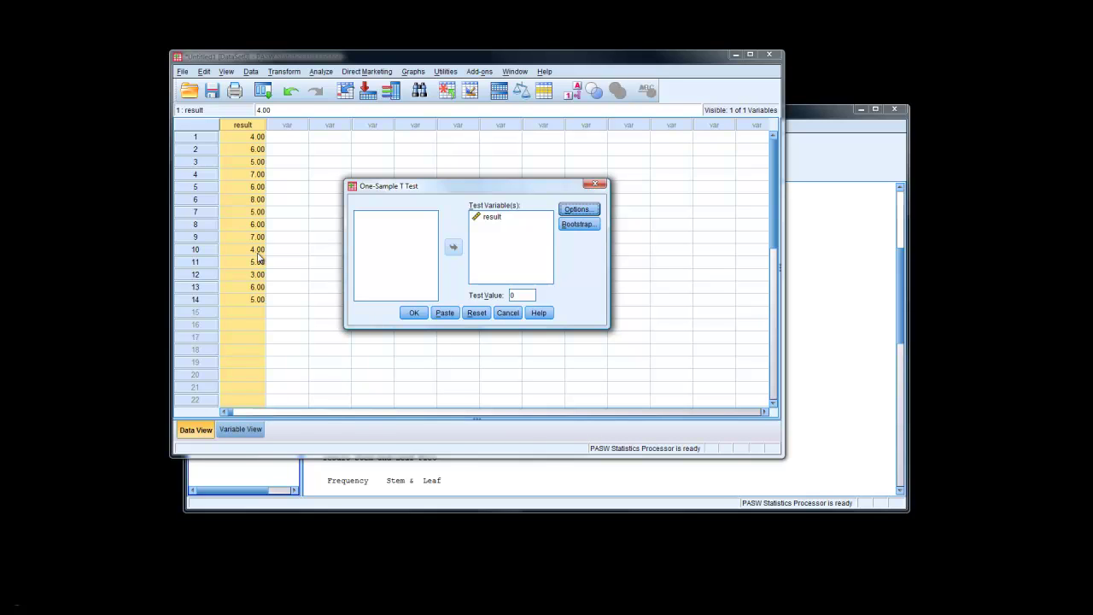
{"action": "left_click", "coordinate": [511, 295]}
{"action": "double_click", "coordinate": [509, 295]}
{"action": "left_click", "coordinate": [410, 313]}
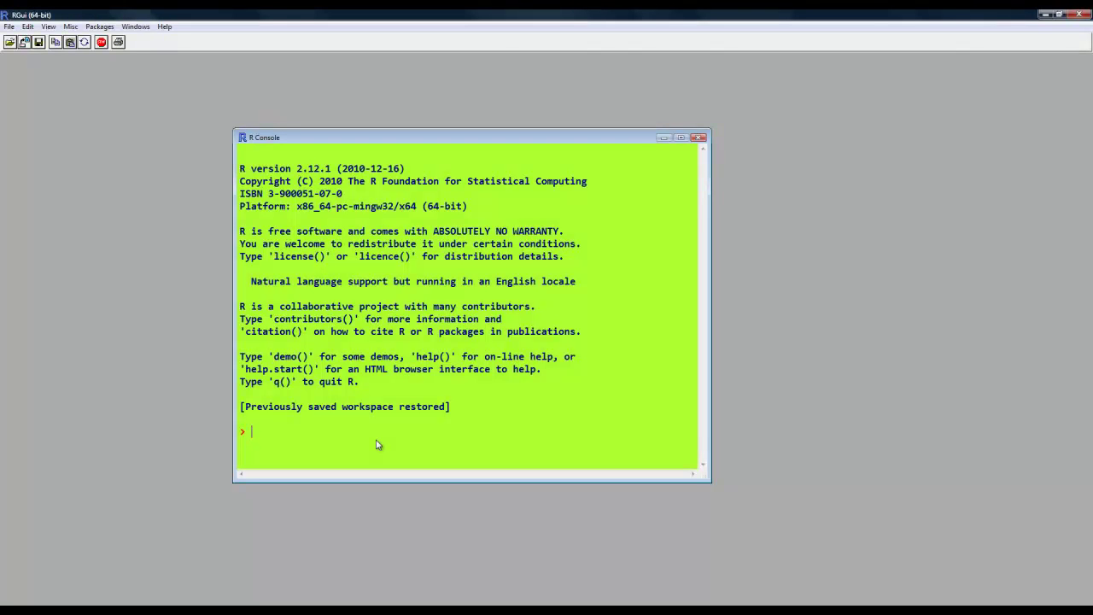
Step: Load R Commander with library(Rcmdr) and move its window to the screen centre
{"action": "type", "text": "library(Rcmdr)"}
{"action": "key", "text": "Return"}
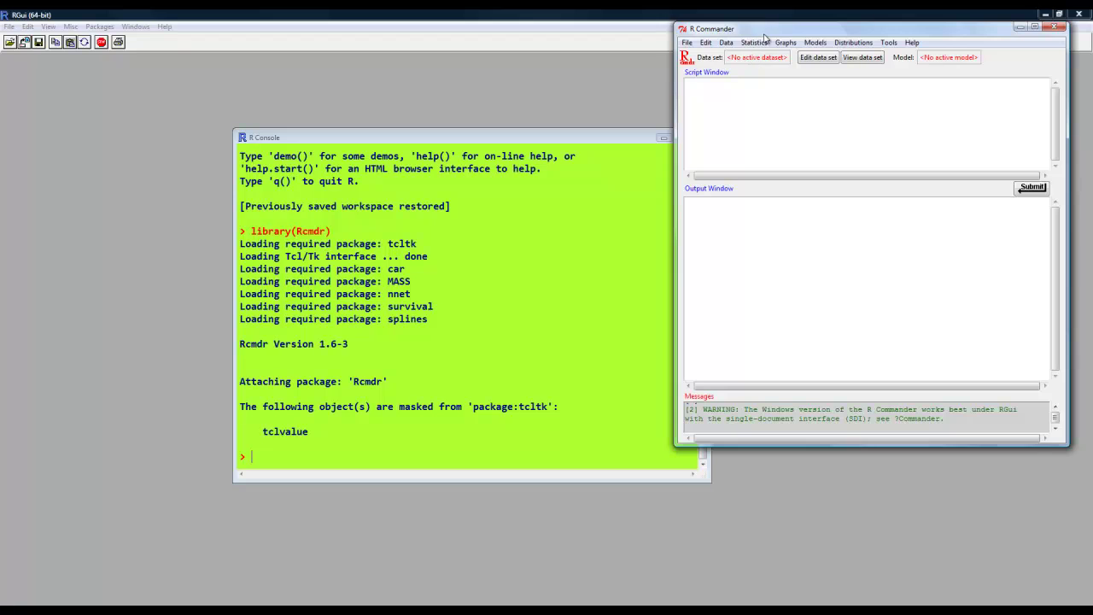
{"action": "left_click_drag", "start_coordinate": [759, 35], "coordinate": [355, 123]}
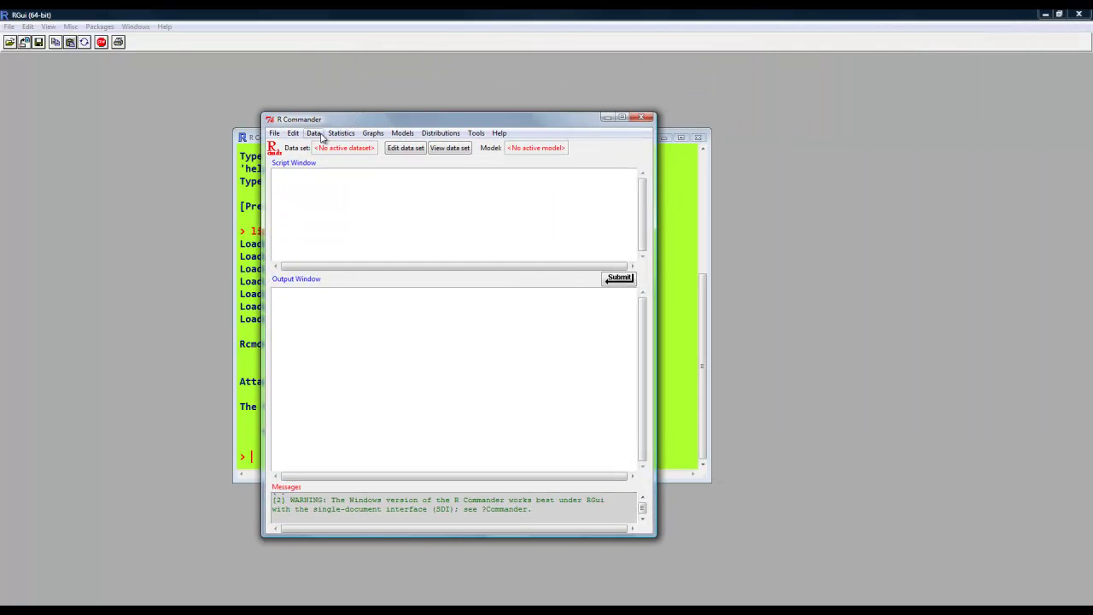
Step: Import the SPSS file t_test_1sample.sav as the data set mydataframe
{"action": "left_click", "coordinate": [315, 134]}
{"action": "mouse_move", "coordinate": [325, 179]}
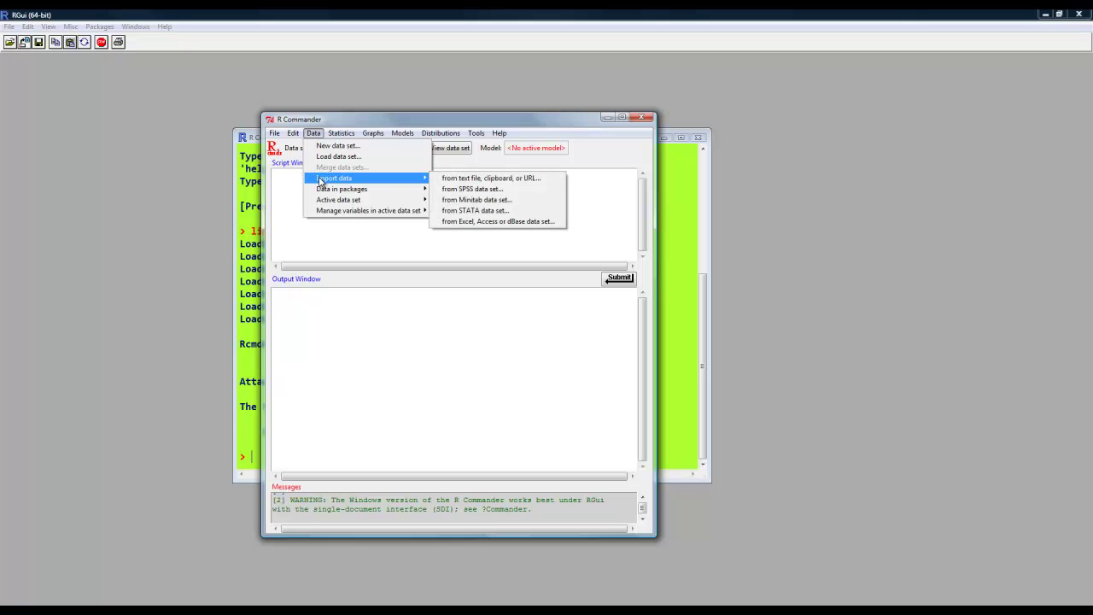
{"action": "left_click", "coordinate": [484, 192]}
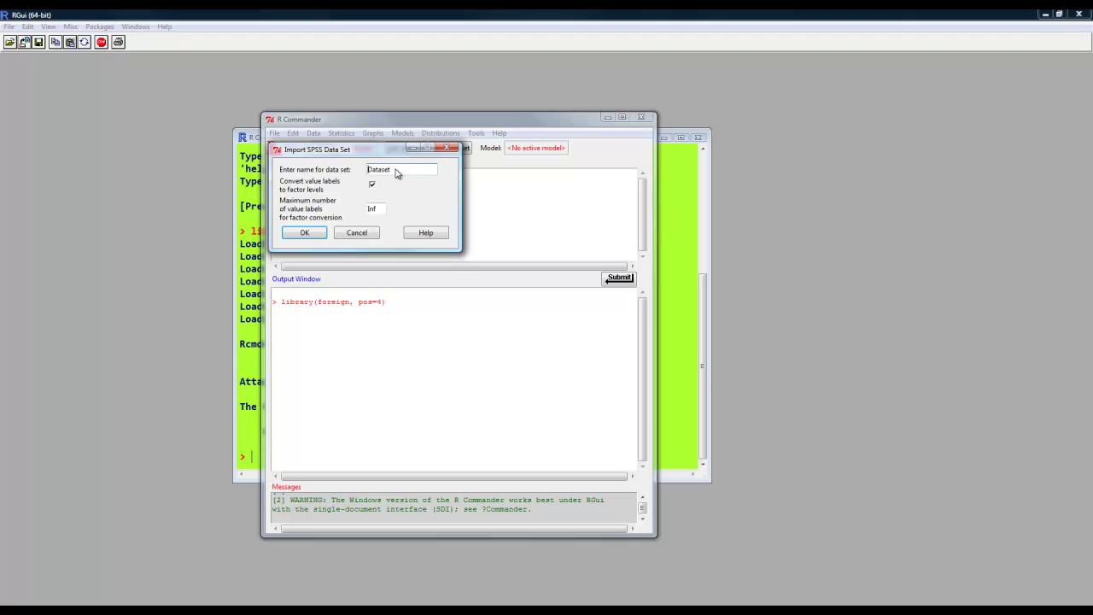
{"action": "left_click_drag", "start_coordinate": [398, 175], "coordinate": [357, 170]}
{"action": "type", "text": "myd"}
{"action": "left_click", "coordinate": [307, 233]}
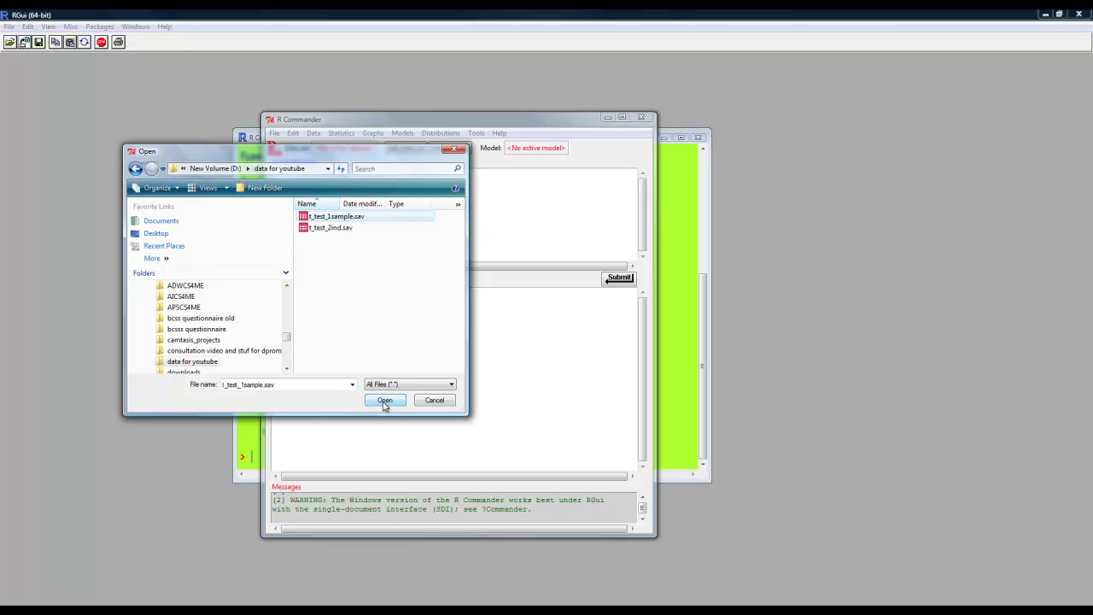
{"action": "left_click", "coordinate": [384, 401]}
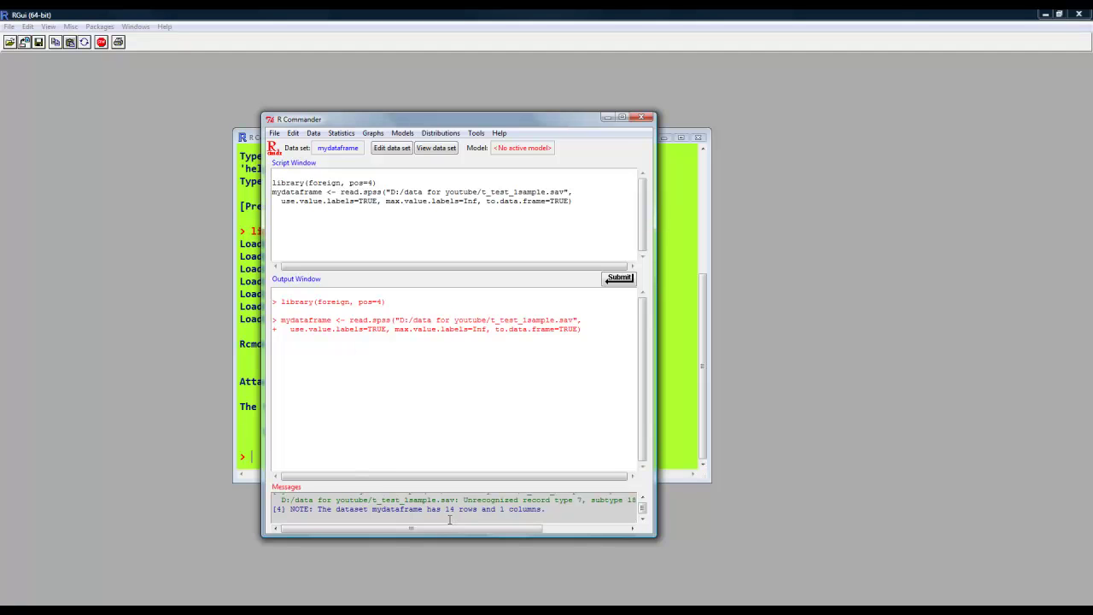
Step: View and edit mydataframe to check the result values, then close the data editor
{"action": "left_click", "coordinate": [427, 147]}
{"action": "left_click", "coordinate": [1082, 129]}
{"action": "left_click", "coordinate": [391, 150]}
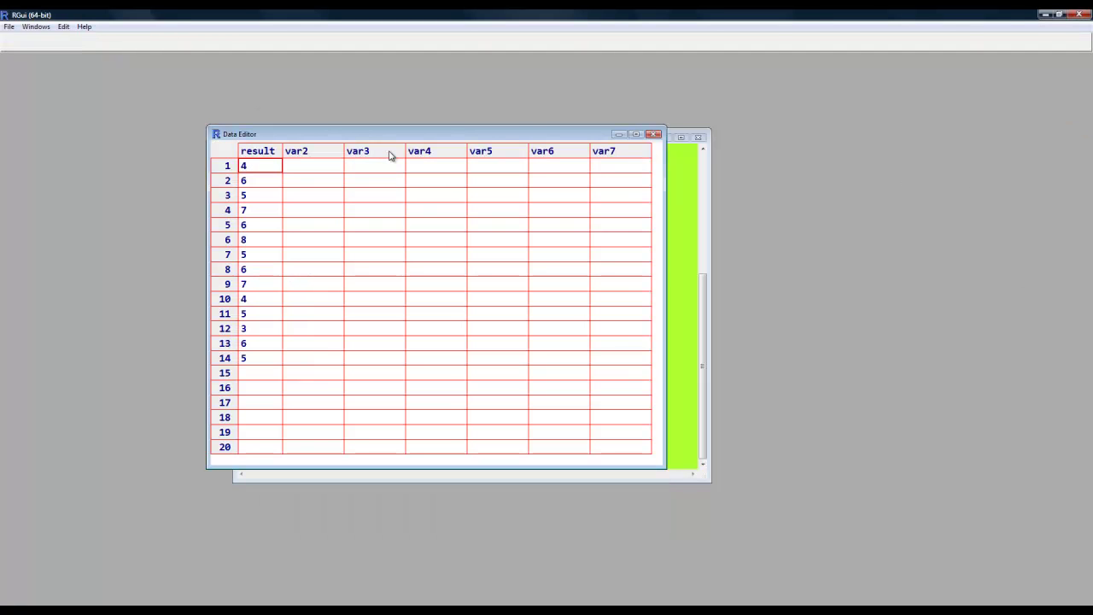
{"action": "left_click", "coordinate": [653, 134]}
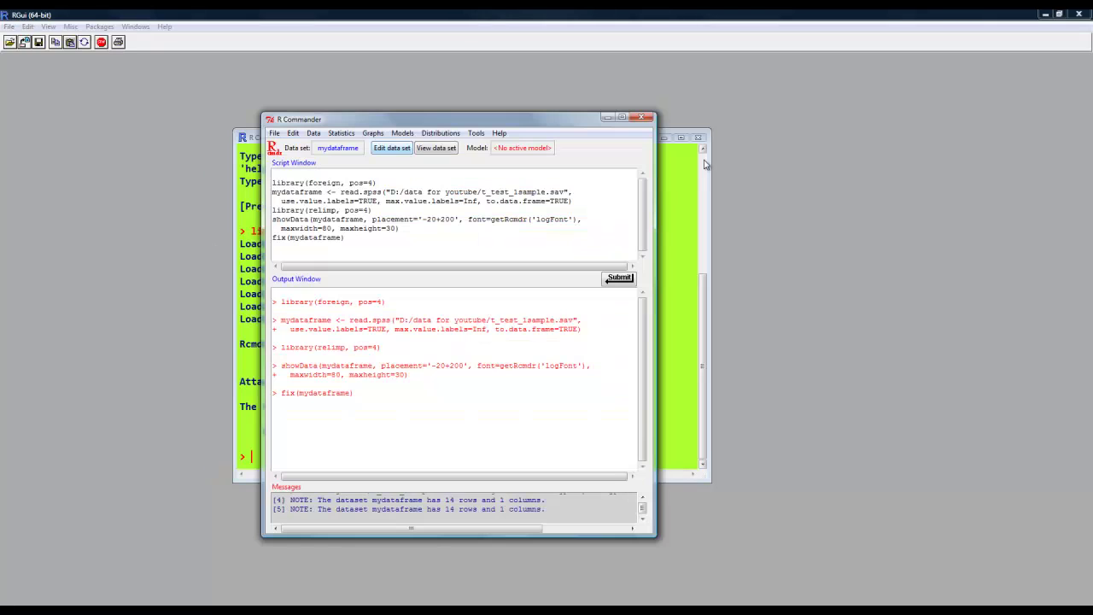
Step: Run a single-sample t-test on result with the hypothesised mean mu changed from 0.0 to 3
{"action": "left_click", "coordinate": [351, 135]}
{"action": "mouse_move", "coordinate": [354, 168]}
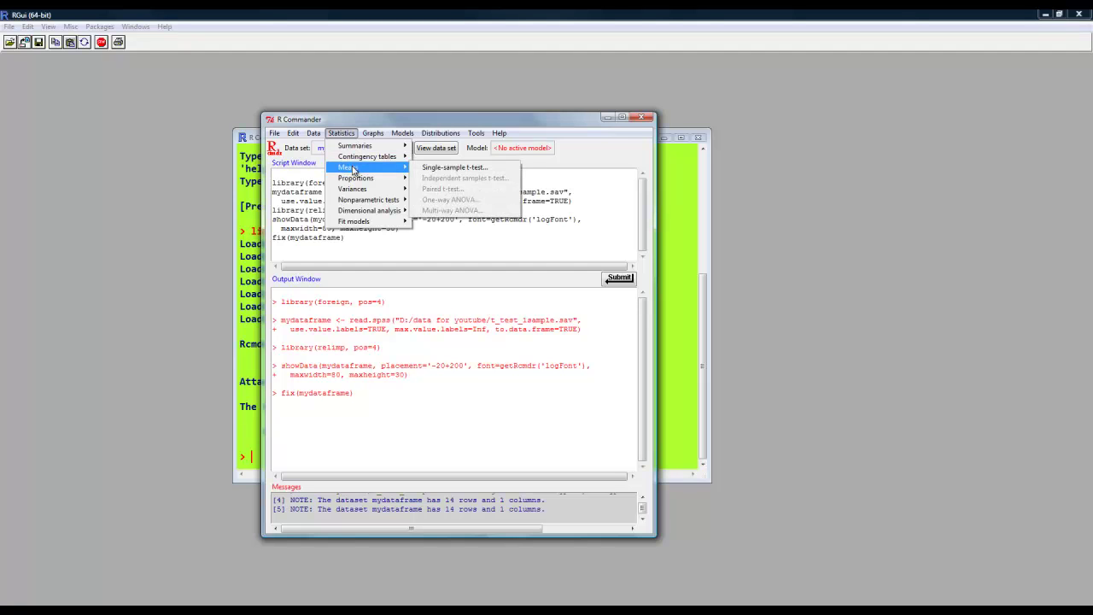
{"action": "left_click", "coordinate": [442, 168]}
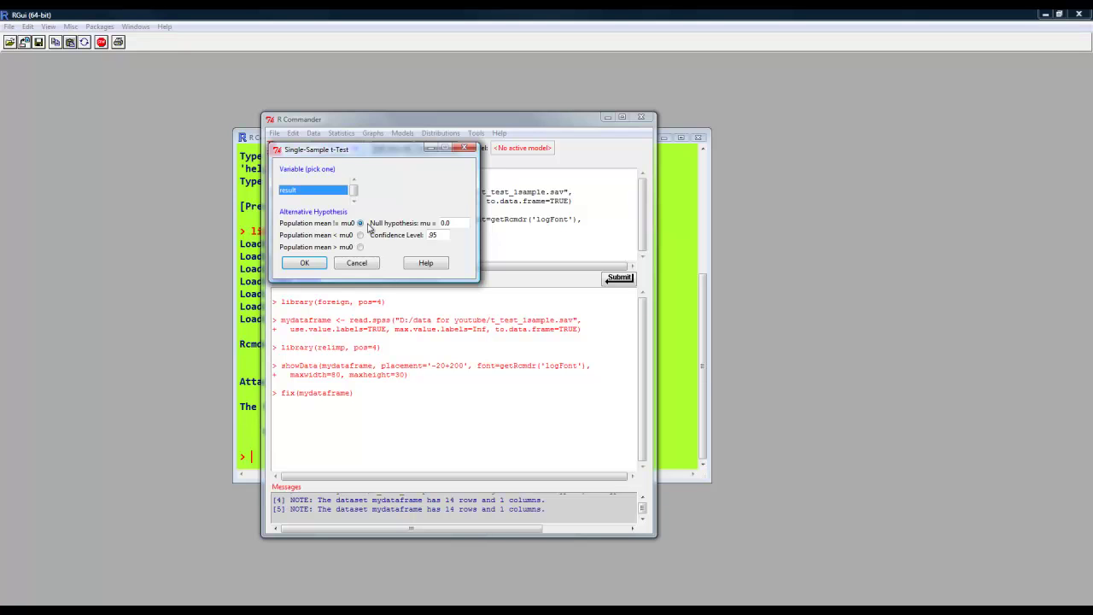
{"action": "left_click", "coordinate": [458, 225]}
{"action": "left_click_drag", "start_coordinate": [456, 224], "coordinate": [434, 224]}
{"action": "type", "text": "3"}
{"action": "left_click", "coordinate": [305, 266]}
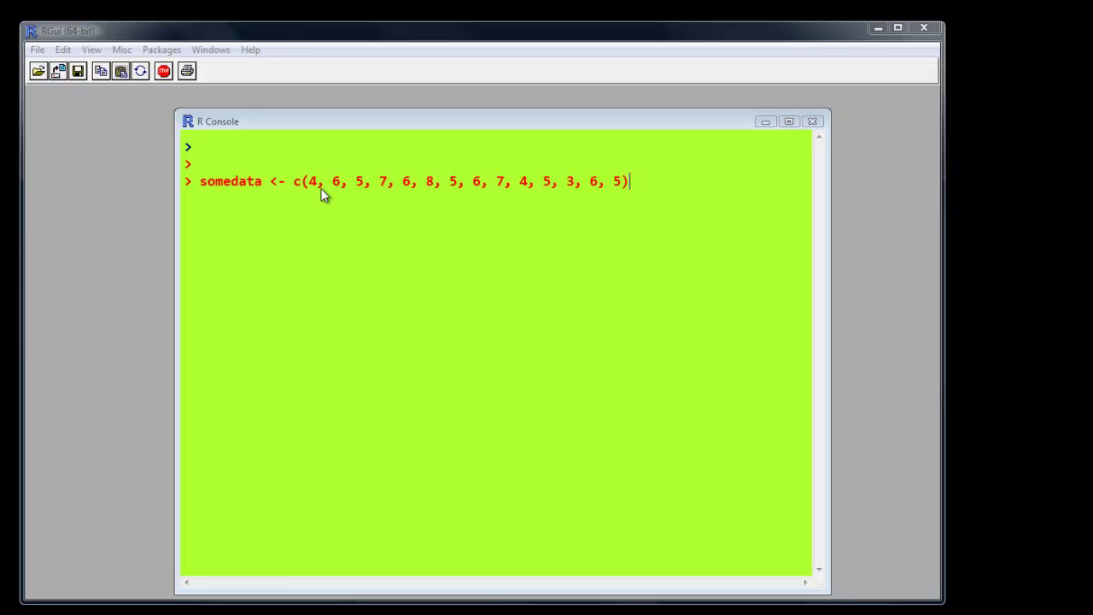
Step: Store the 14 values in somedata and build the data frame mydataframe2 from it
{"action": "left_click", "coordinate": [523, 213]}
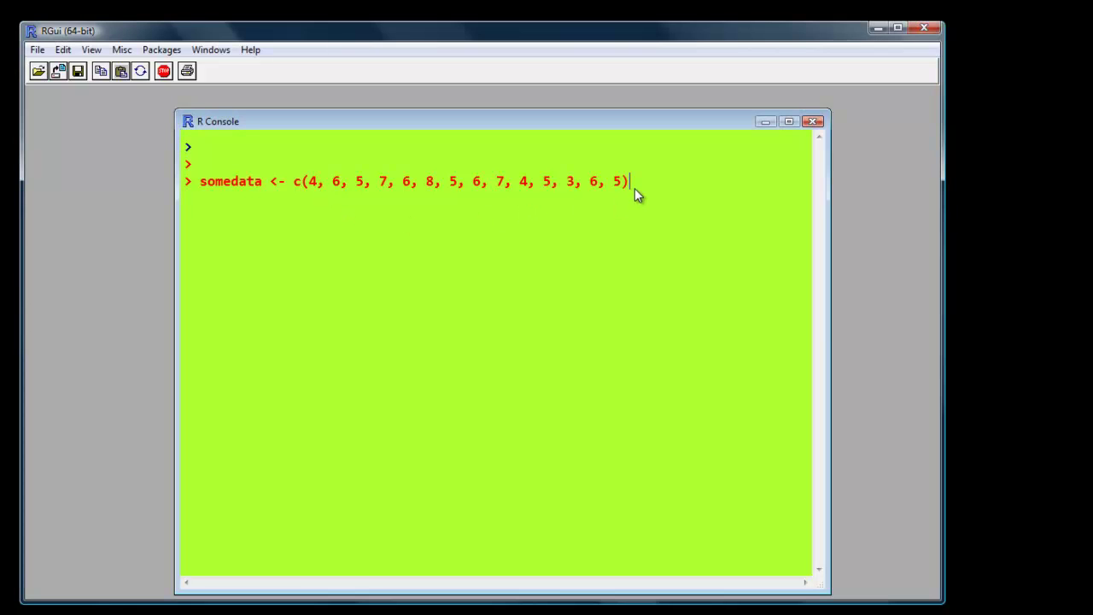
{"action": "key", "text": "Return"}
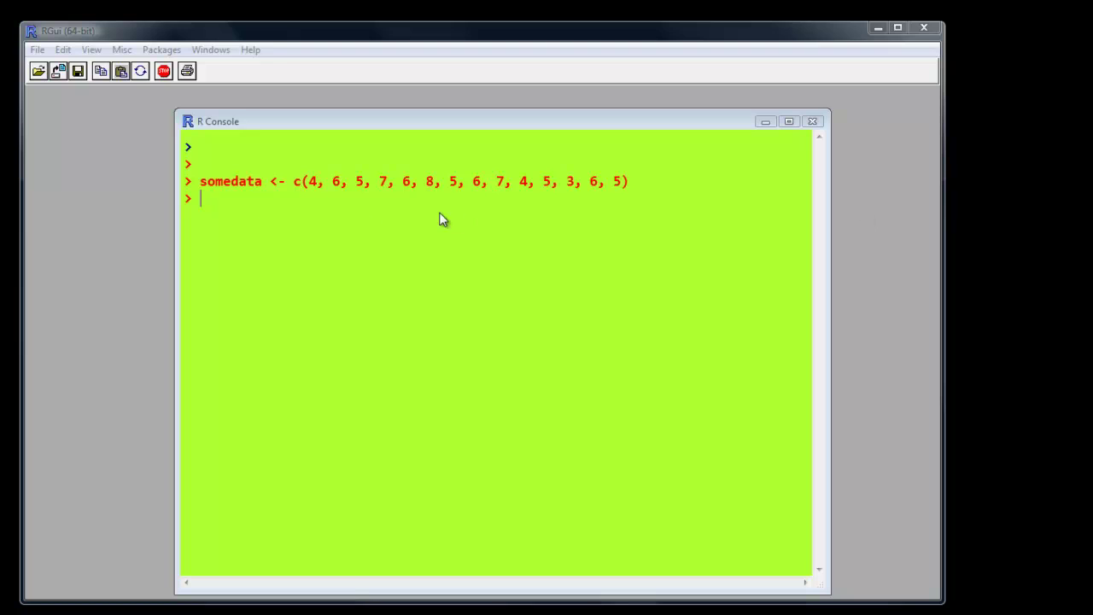
{"action": "left_click", "coordinate": [221, 206]}
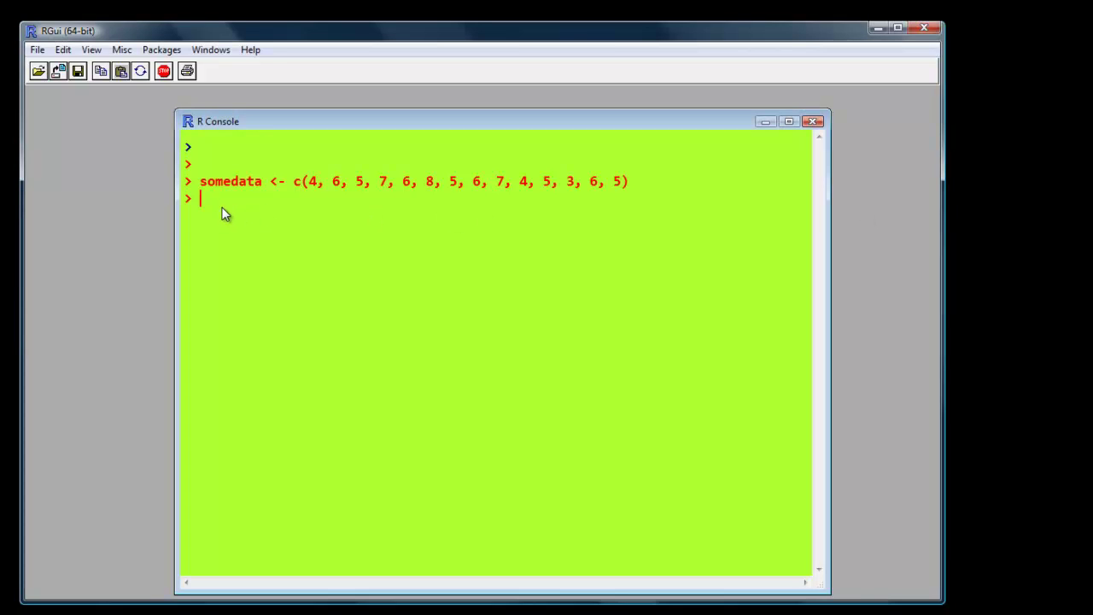
{"action": "type", "text": "mydataframe2 <-  data.frame (somedata)"}
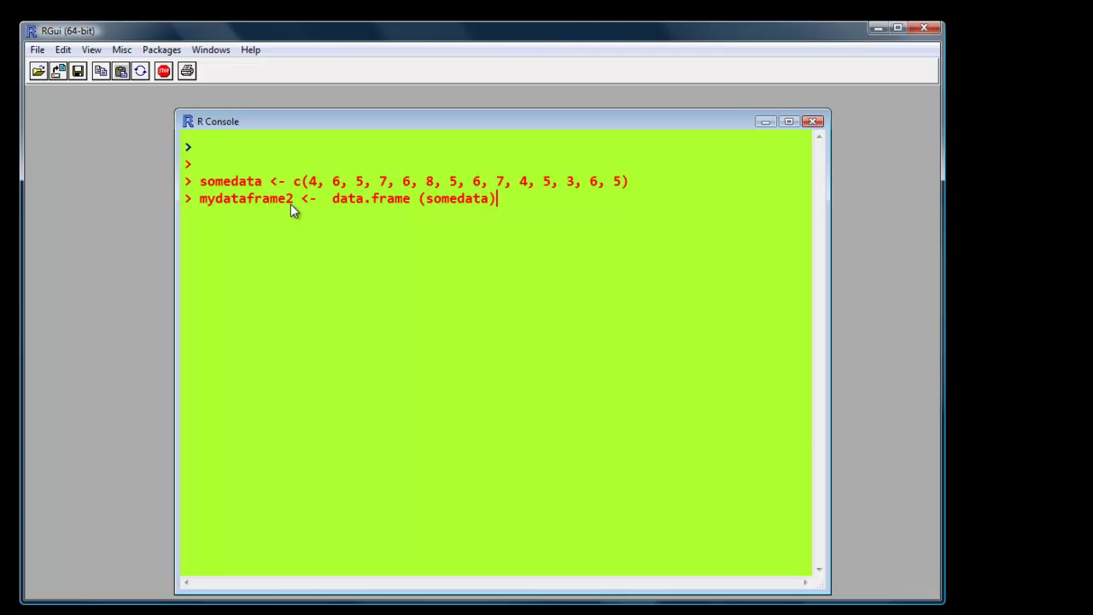
{"action": "key", "text": "Return"}
Step: Attach mydataframe2 and print somedata to list its 14 values
{"action": "left_click", "coordinate": [205, 218]}
{"action": "type", "text": "attach(mydataframe2)"}
{"action": "key", "text": "Return"}
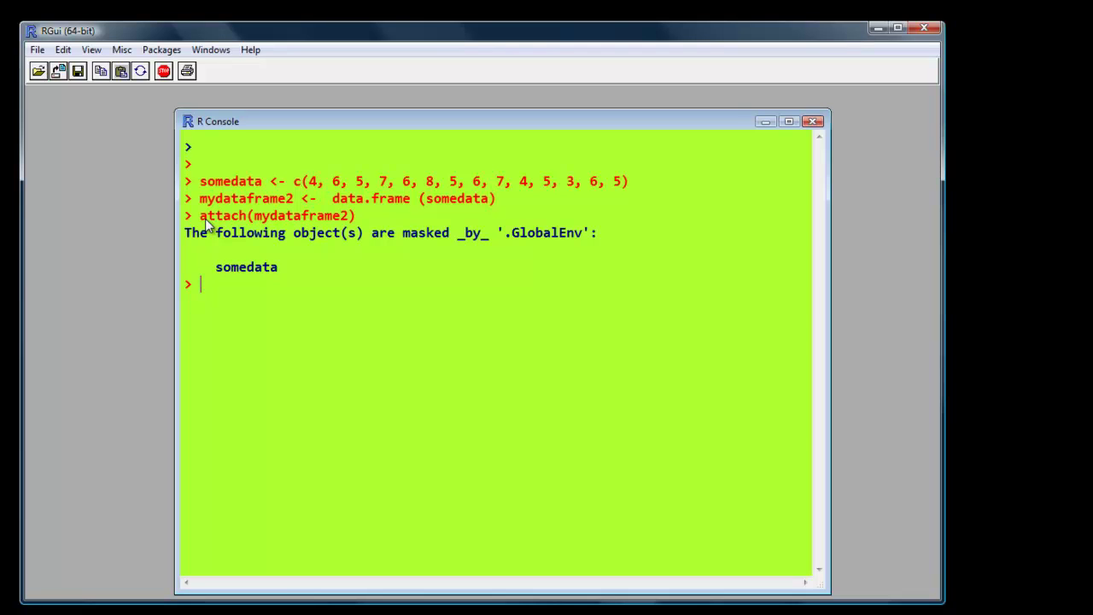
{"action": "type", "text": "somedata"}
{"action": "key", "text": "Return"}
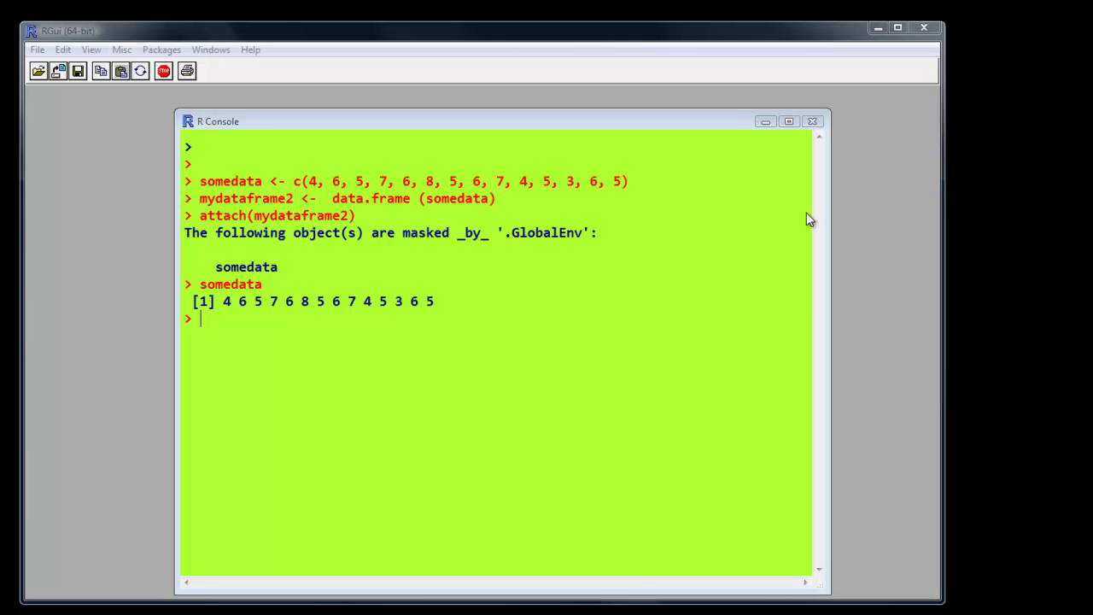
Step: Run t.test(somedata, mu=3), giving t = 6.9573, df = 13, p = 9.957e-06
{"action": "left_click", "coordinate": [202, 323]}
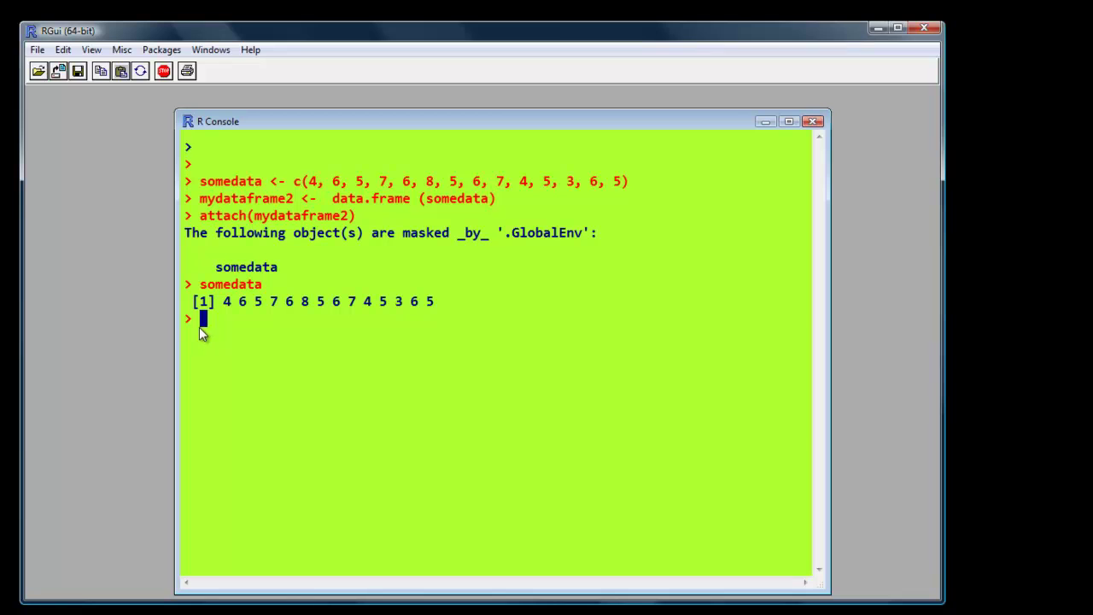
{"action": "type", "text": "t.test(somedata, mu=3)"}
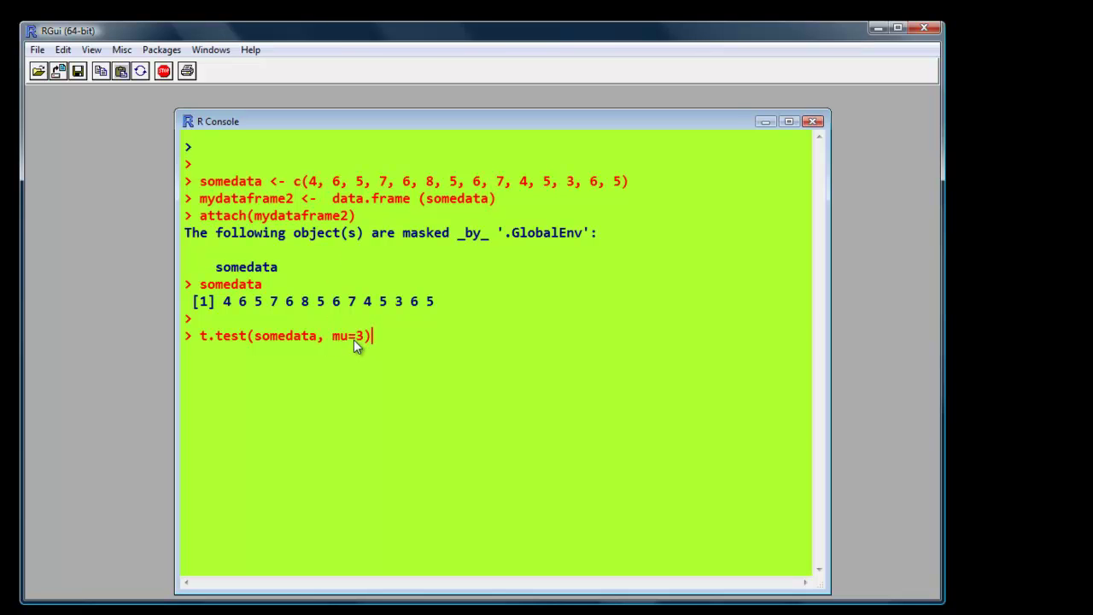
{"action": "key", "text": "Return"}
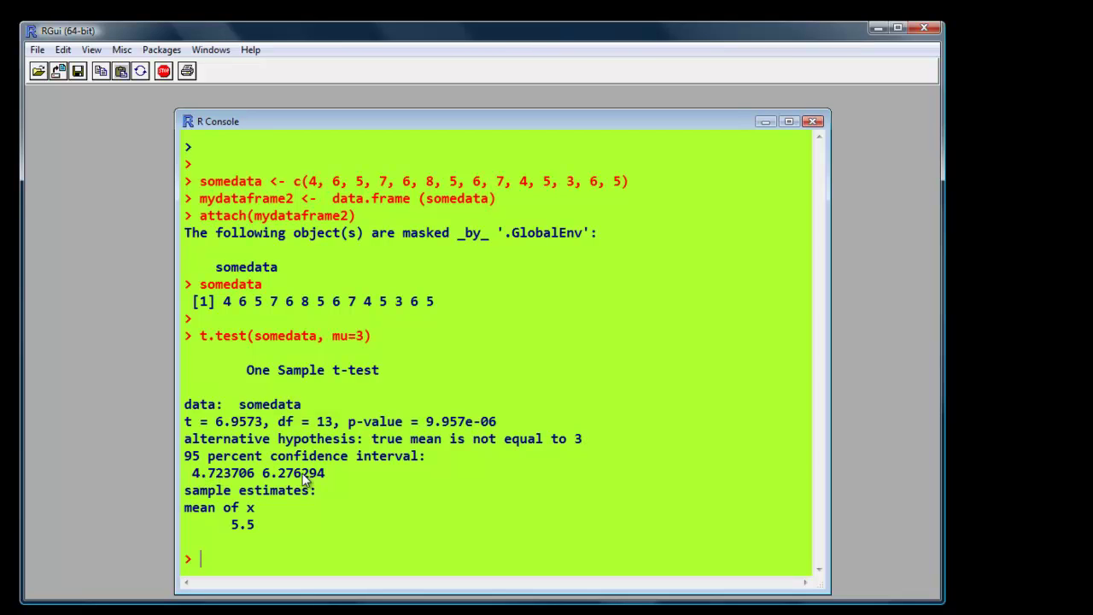
{"action": "left_click", "coordinate": [1019, 290]}
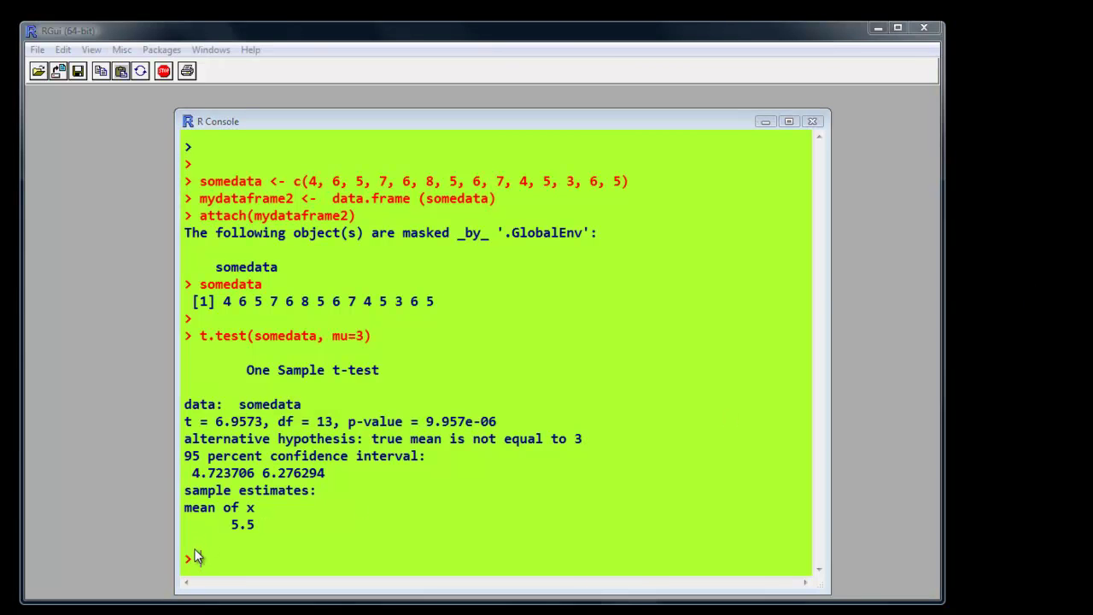
{"action": "left_click", "coordinate": [195, 558]}
Step: Detach mydataframe2, attach mydataframe, and confirm names(mydataframe) returns "result"
{"action": "type", "text": "detach(mydataframe2) attach(mydataframe)"}
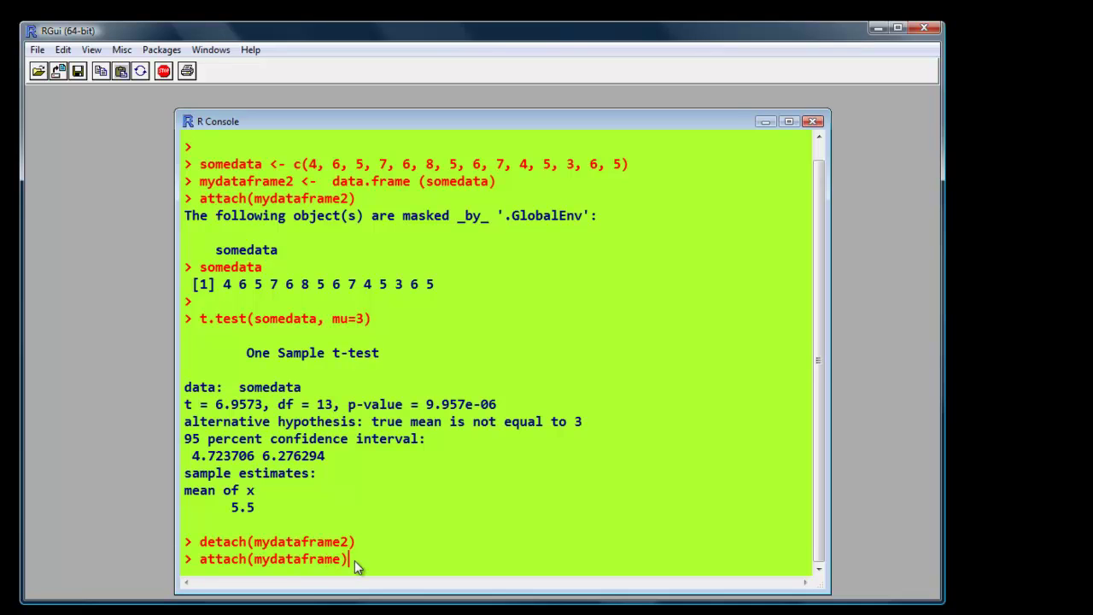
{"action": "key", "text": "Return"}
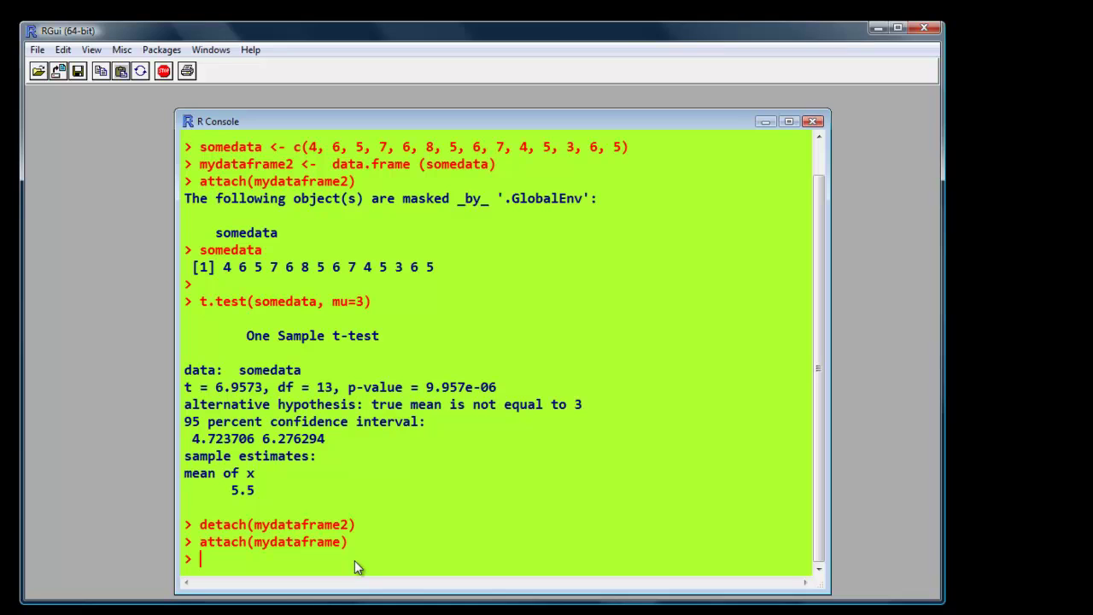
{"action": "type", "text": "names(mydatafr"}
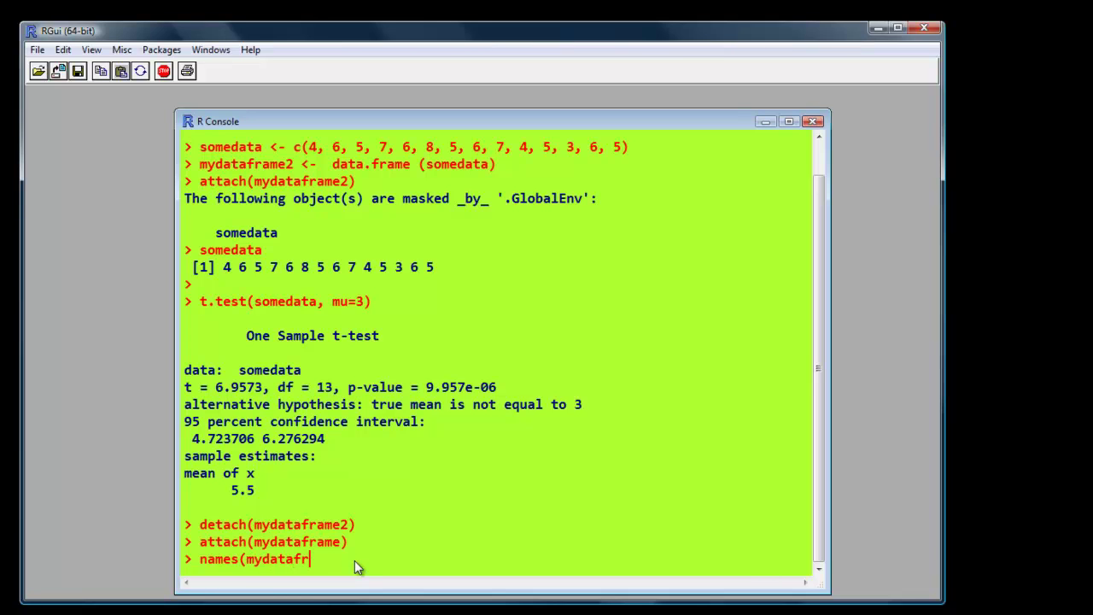
{"action": "type", "text": "ame)"}
{"action": "key", "text": "Return"}
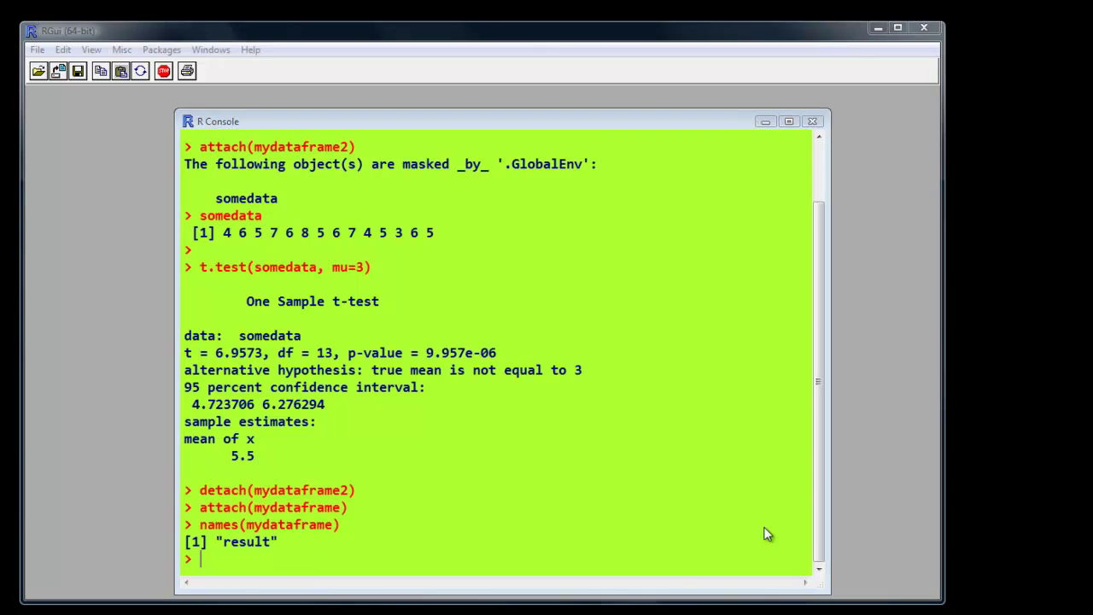
Step: Run t.test(result) against 0, giving t = 15.3061, df = 13
{"action": "left_click", "coordinate": [220, 564]}
{"action": "type", "text": "t.test(result)"}
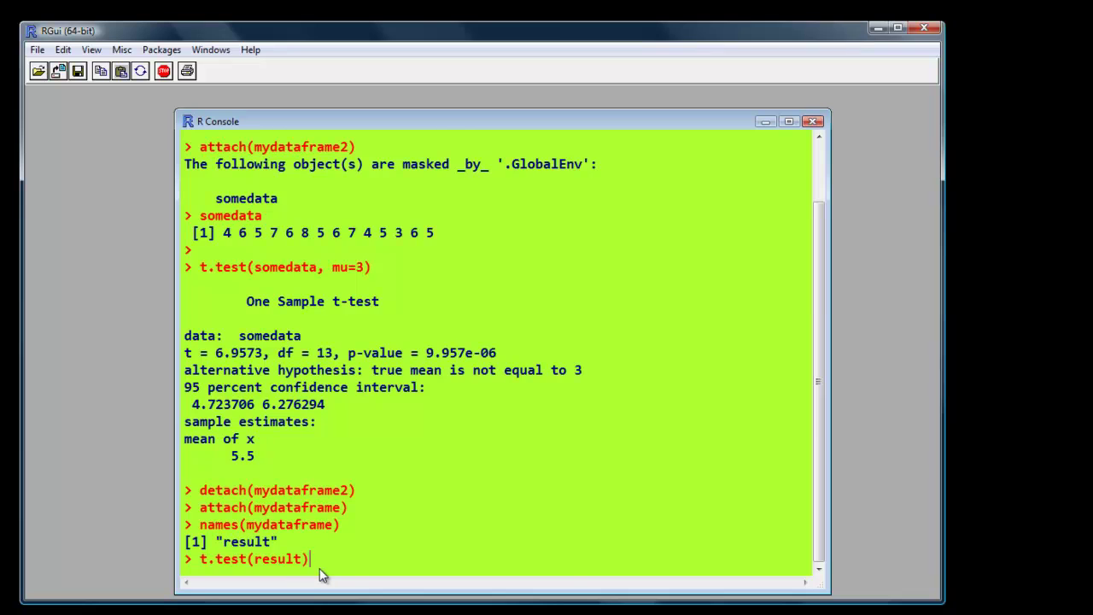
{"action": "key", "text": "Return"}
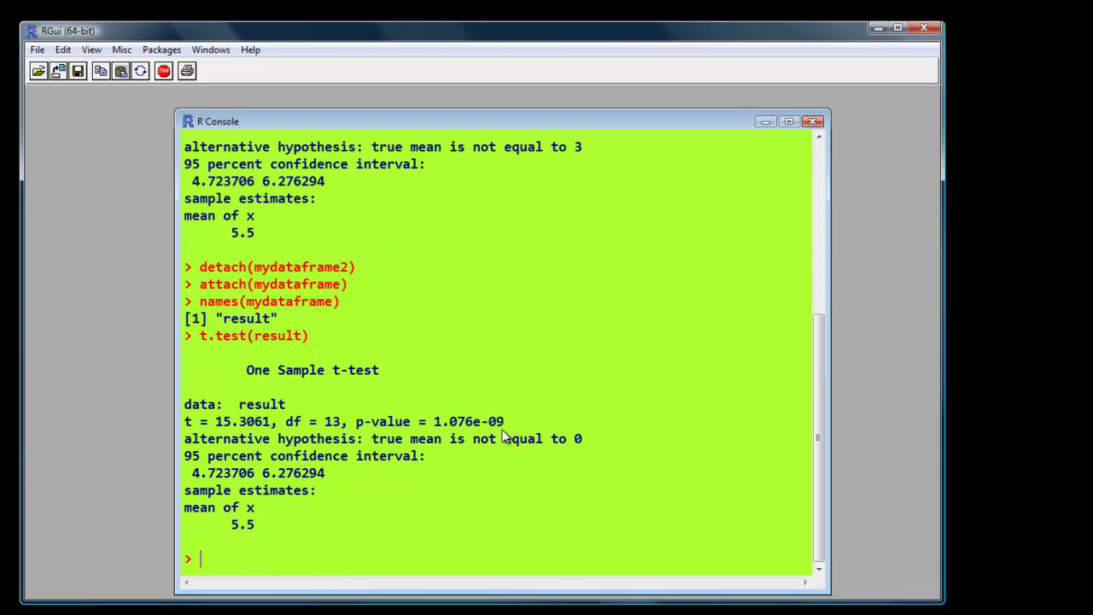